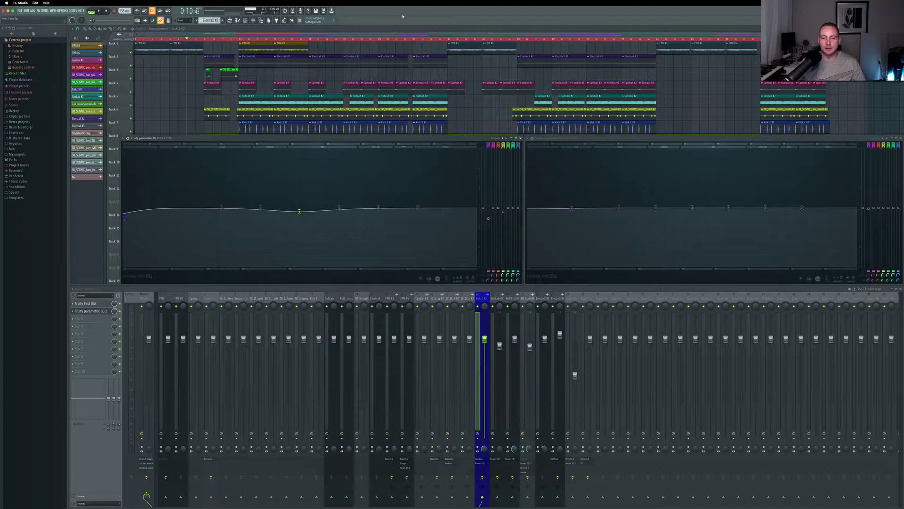
# Step: Play the beat, close the sub and kick EQ windows, then stop playback
pyautogui.press('space')
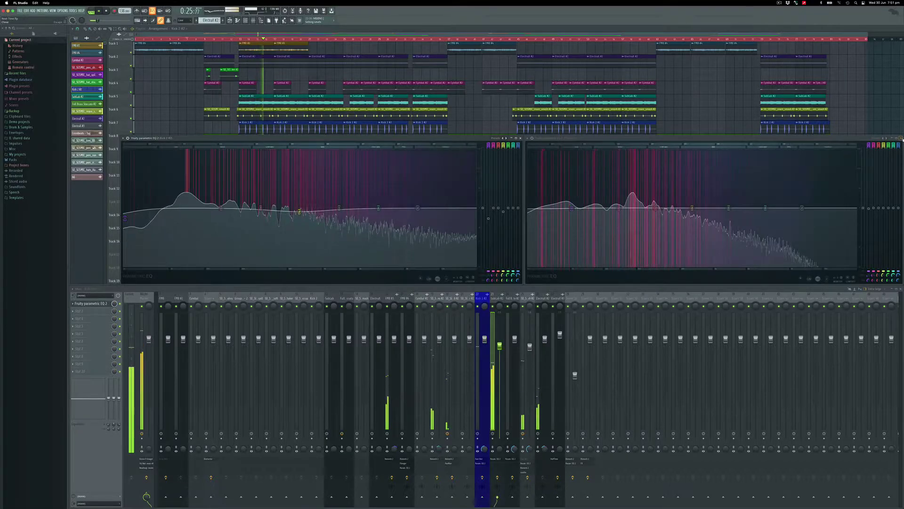
pyautogui.click(899, 138)
pyautogui.click(521, 138)
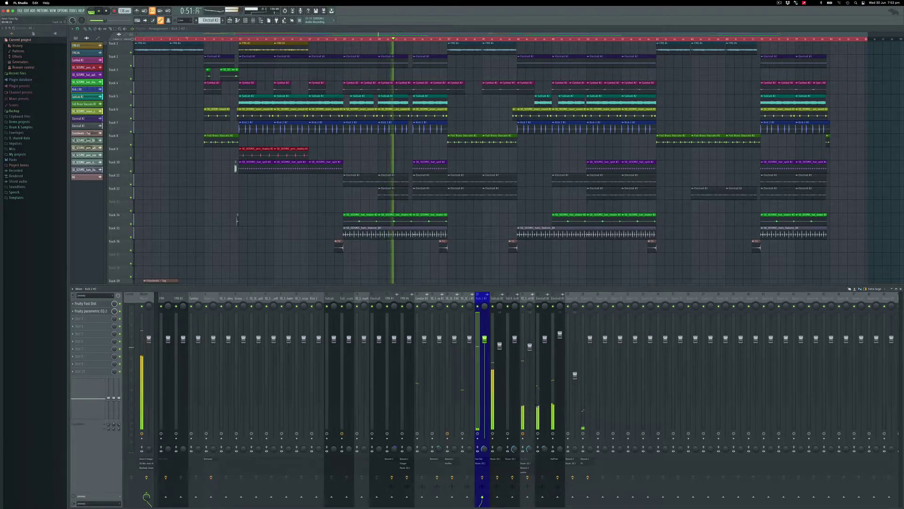
pyautogui.press('space')
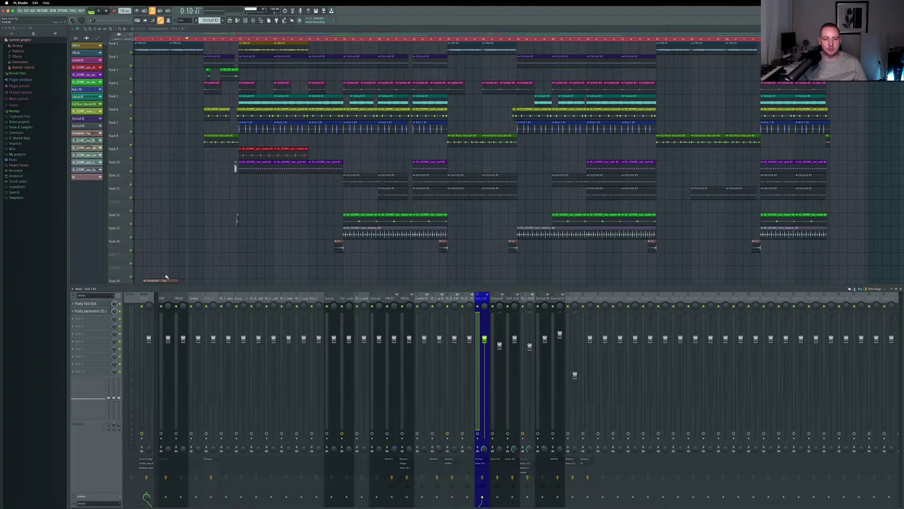
# Step: Open Parametric EQ 2 on sub insert 23 and on Kick 2, side by side
pyautogui.click(493, 298)
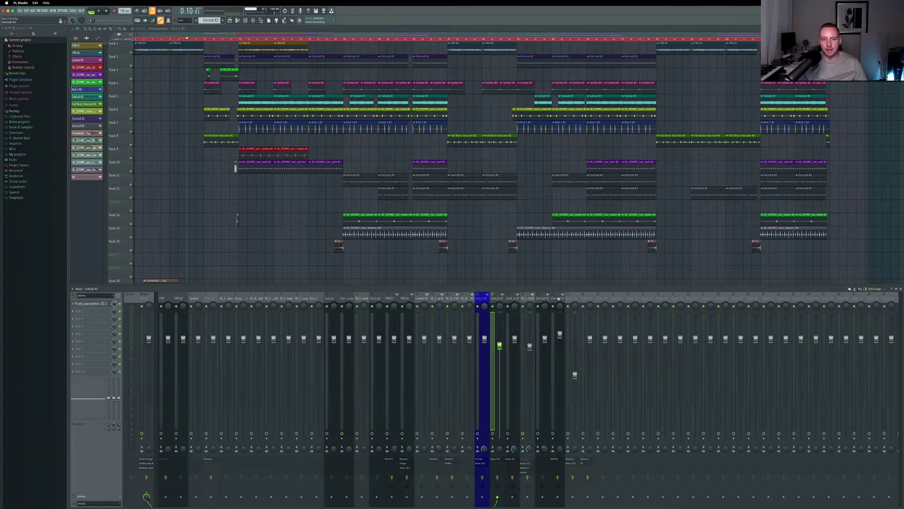
pyautogui.click(99, 304)
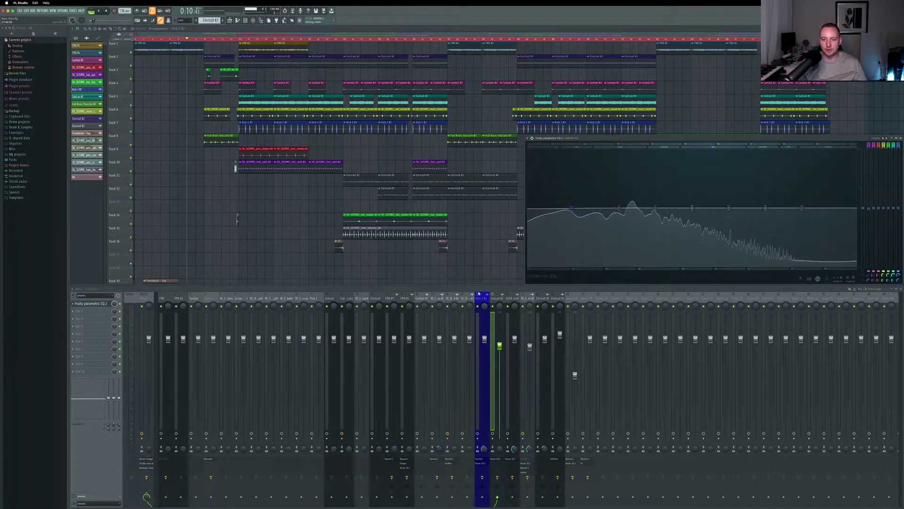
pyautogui.click(478, 295)
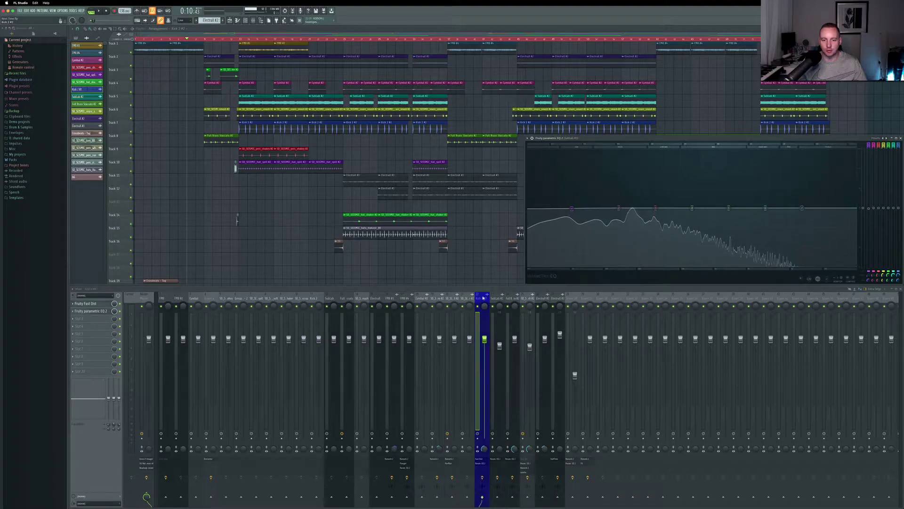
pyautogui.click(88, 311)
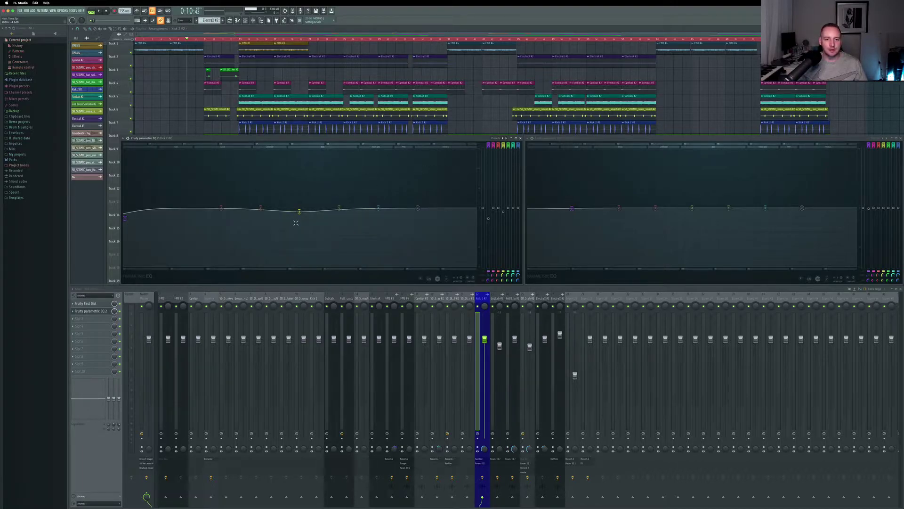
pyautogui.moveTo(299, 211)
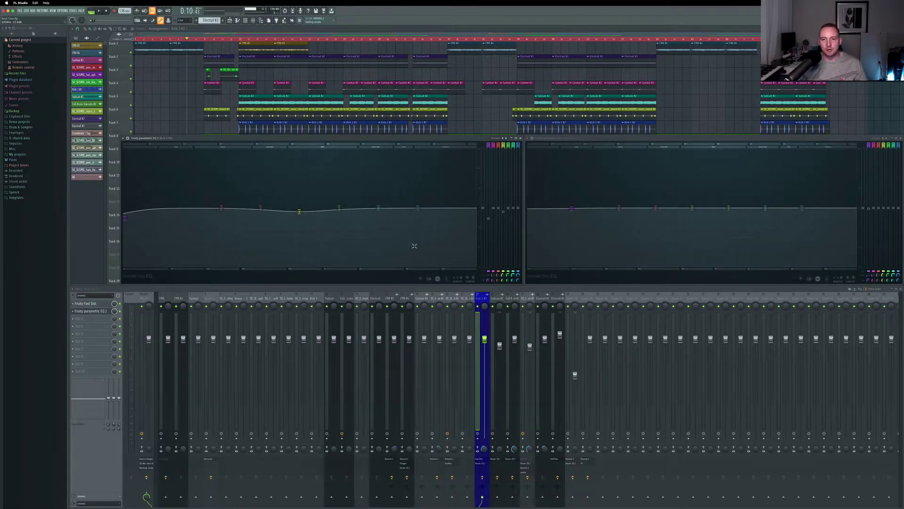
# Step: Choose a setting in the EQ analyzer options menu and stop playback
pyautogui.click(421, 279)
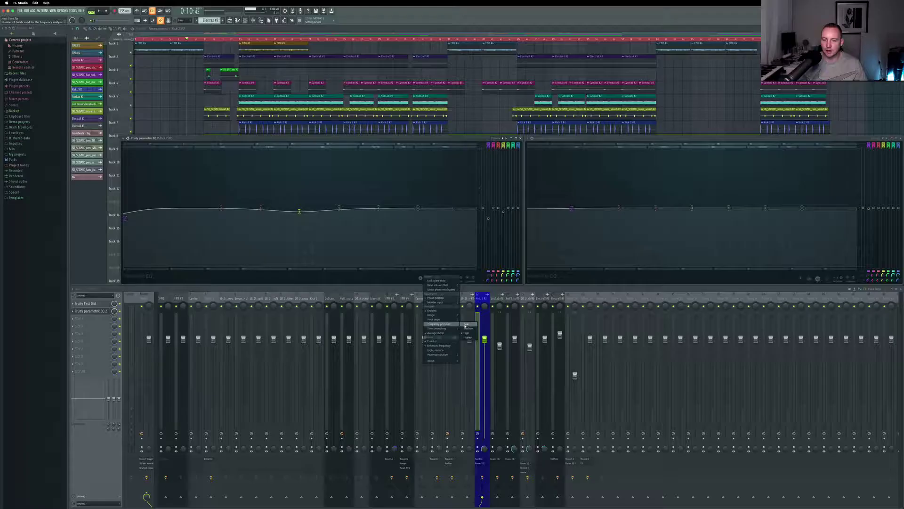
pyautogui.click(466, 326)
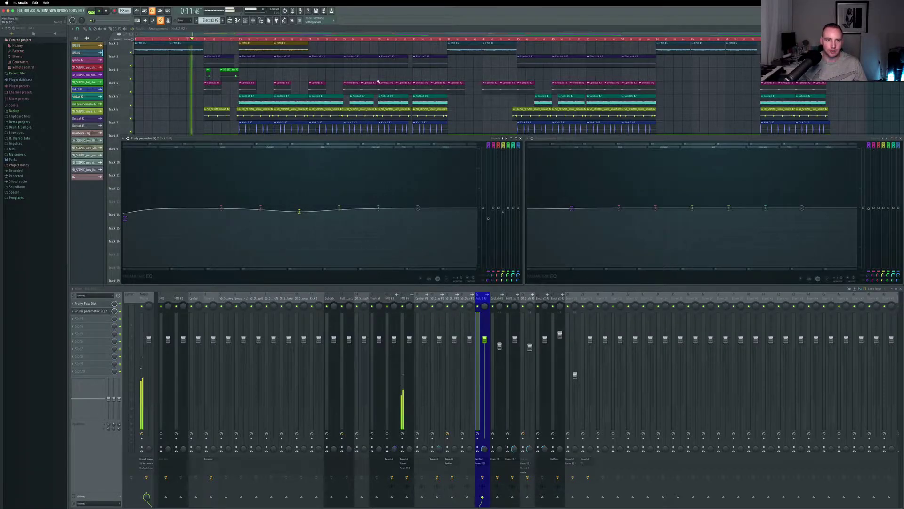
pyautogui.press('space')
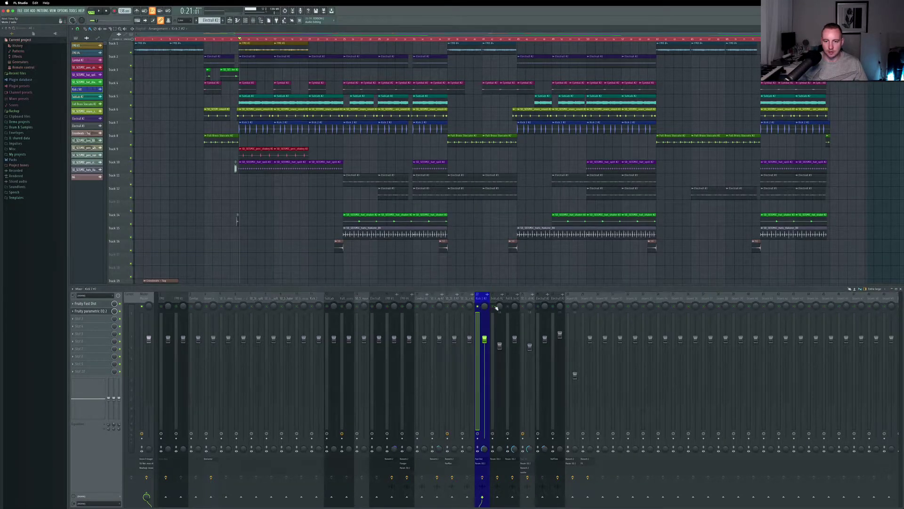
# Step: Reopen Parametric EQ 2 on Kick 2 and on the SubLab track
pyautogui.click(104, 311)
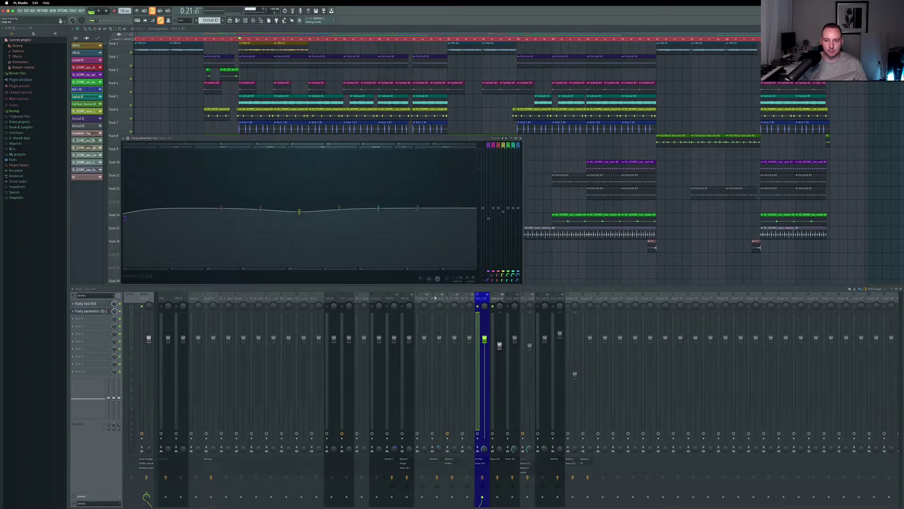
pyautogui.click(504, 300)
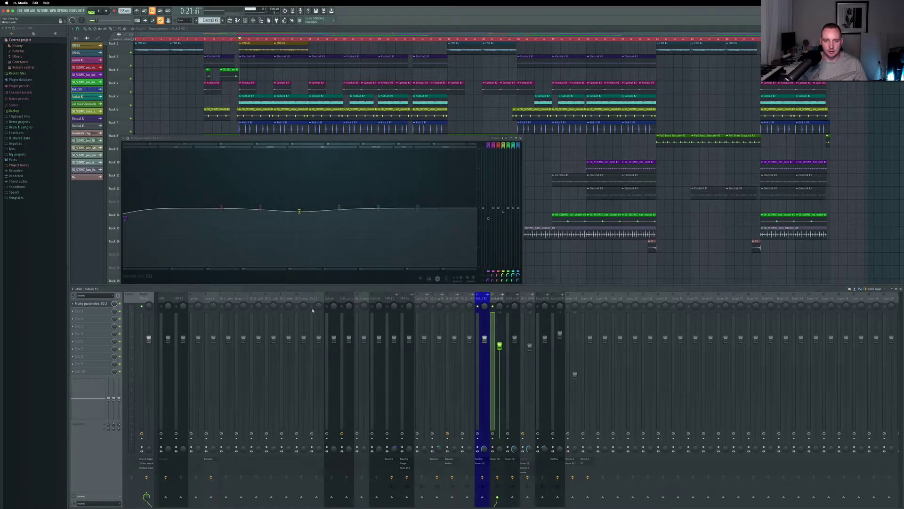
pyautogui.click(103, 304)
# Step: Play the beat and set the analyzer's frequency precision
pyautogui.press('space')
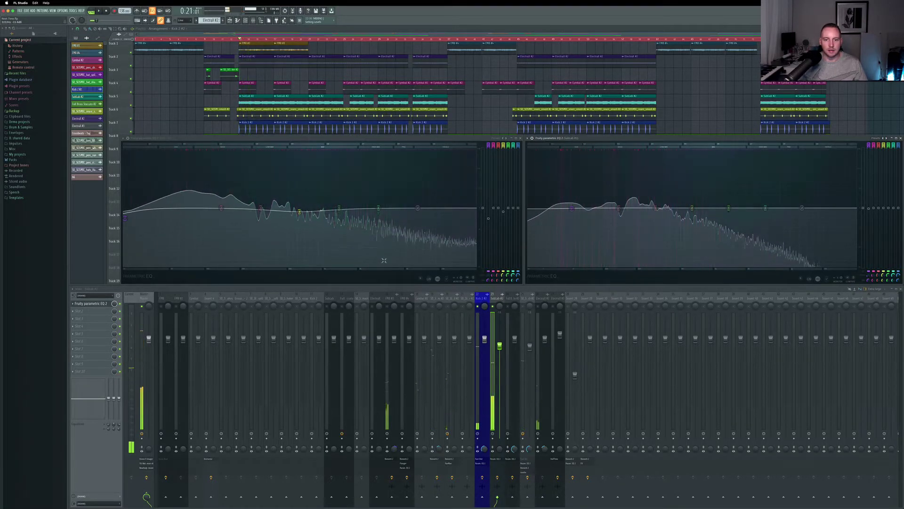
pyautogui.click(420, 277)
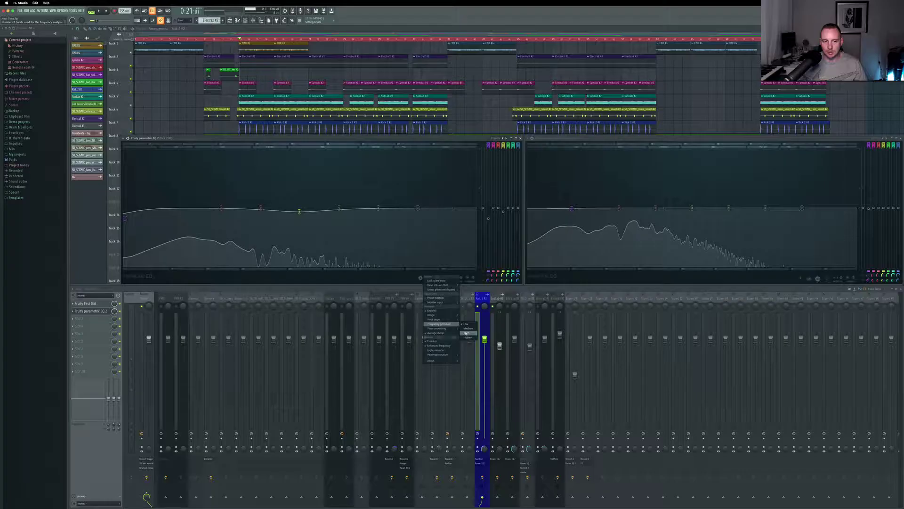
pyautogui.click(466, 331)
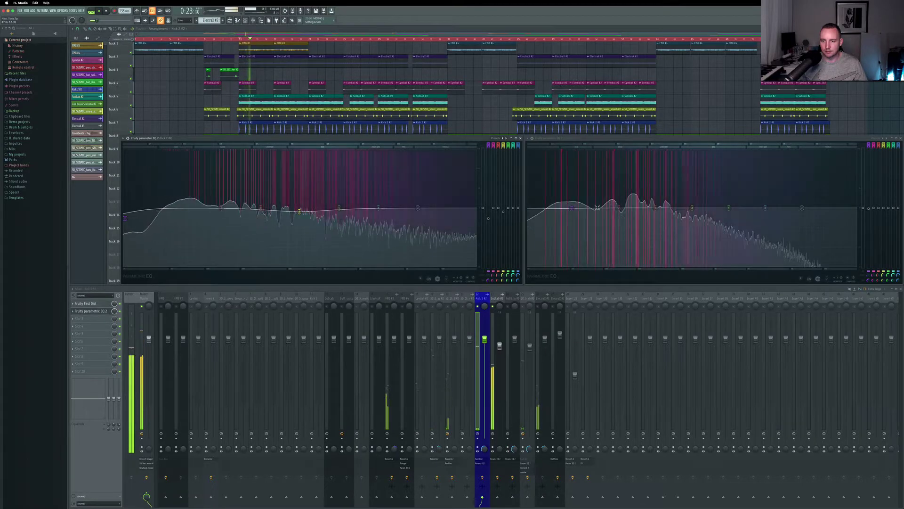
# Step: Stop the beat so both EQ analyzers go empty
pyautogui.press('space')
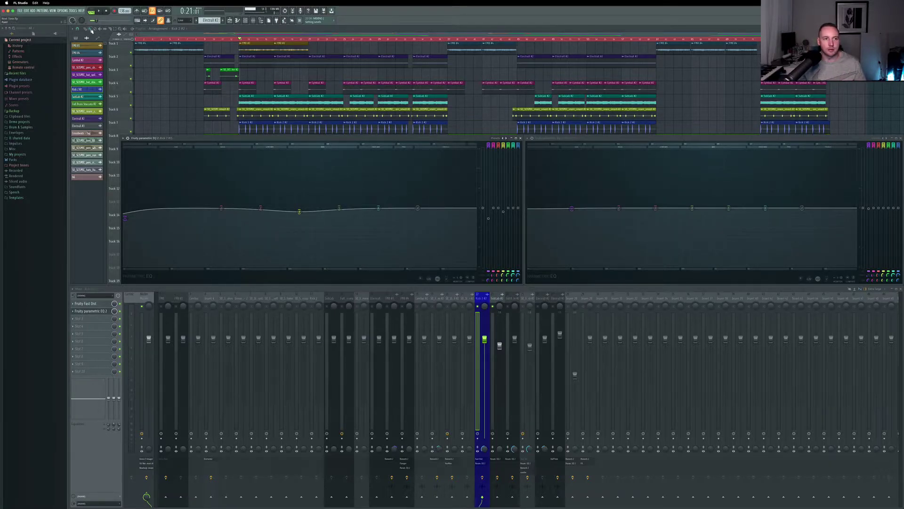
# Step: Close both EQs and inspect the SubLab pattern's notes in the piano roll
pyautogui.click(78, 40)
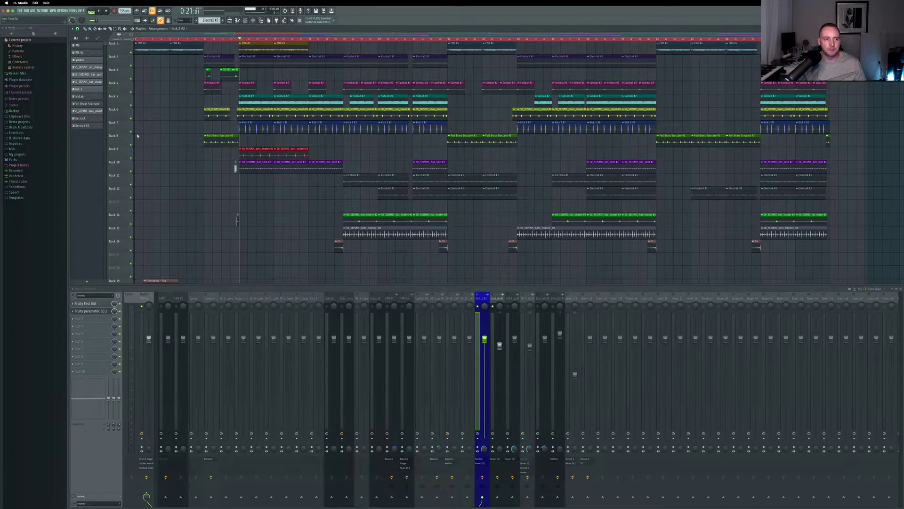
pyautogui.click(89, 97)
pyautogui.press('F7')
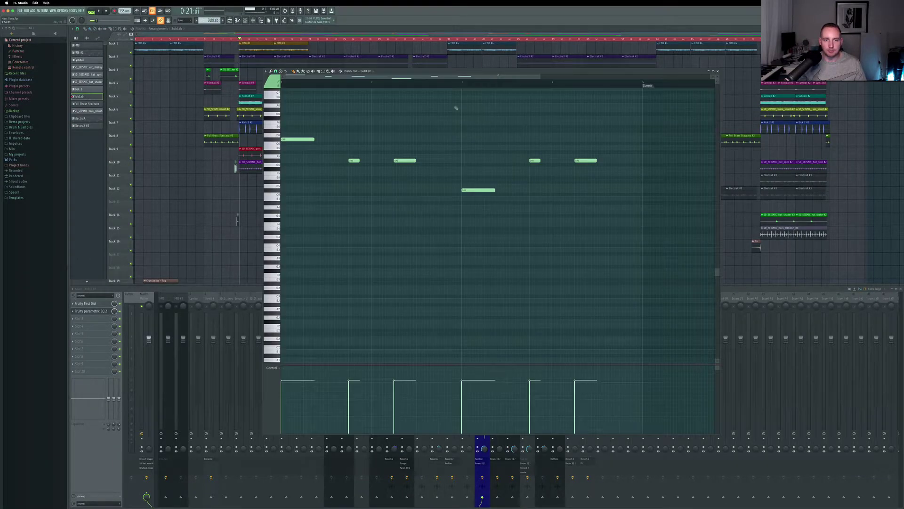
pyautogui.scroll(5, 671, 118)
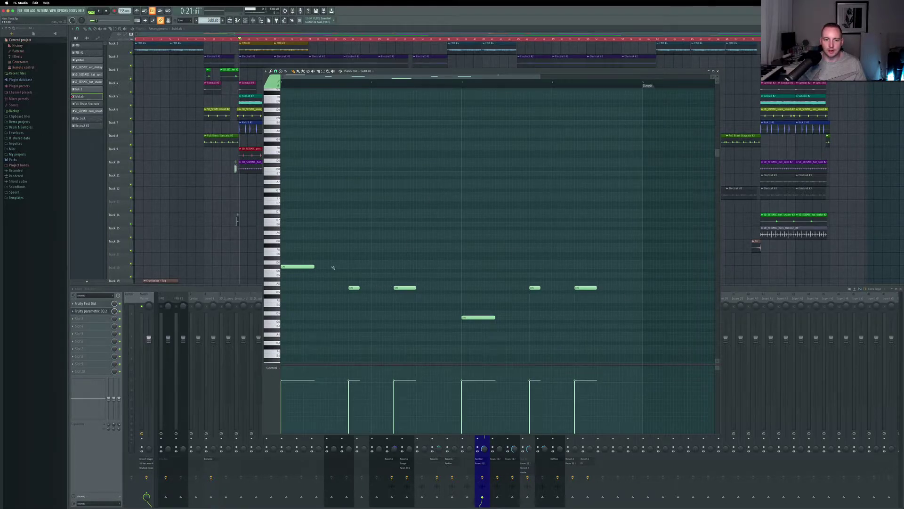
pyautogui.click(718, 72)
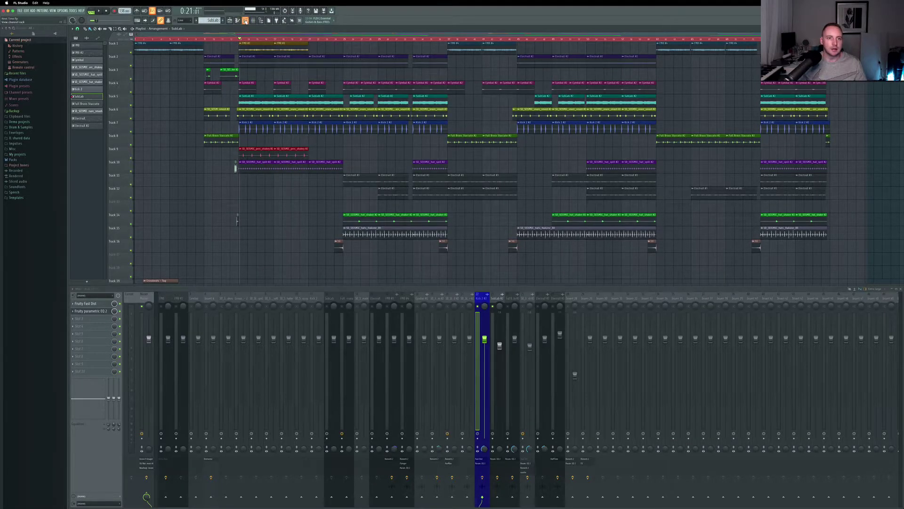
# Step: Open SubLab from the channel rack, view its volume envelope, then close it
pyautogui.press('F6')
pyautogui.click(144, 109)
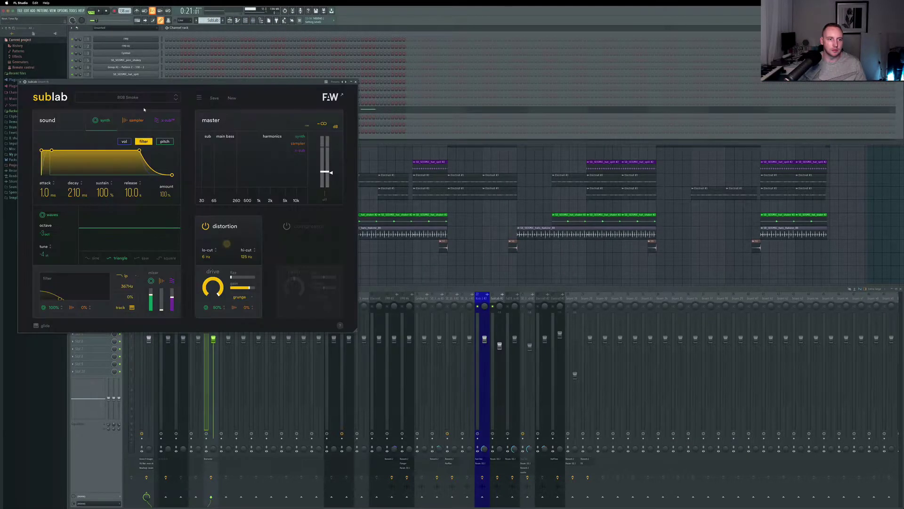
pyautogui.moveTo(261, 84); pyautogui.dragTo(505, 83)
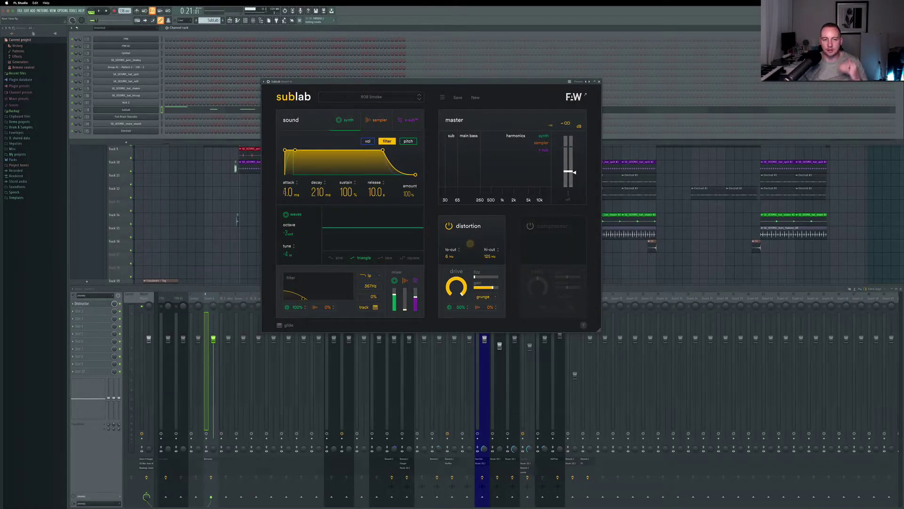
pyautogui.click(367, 142)
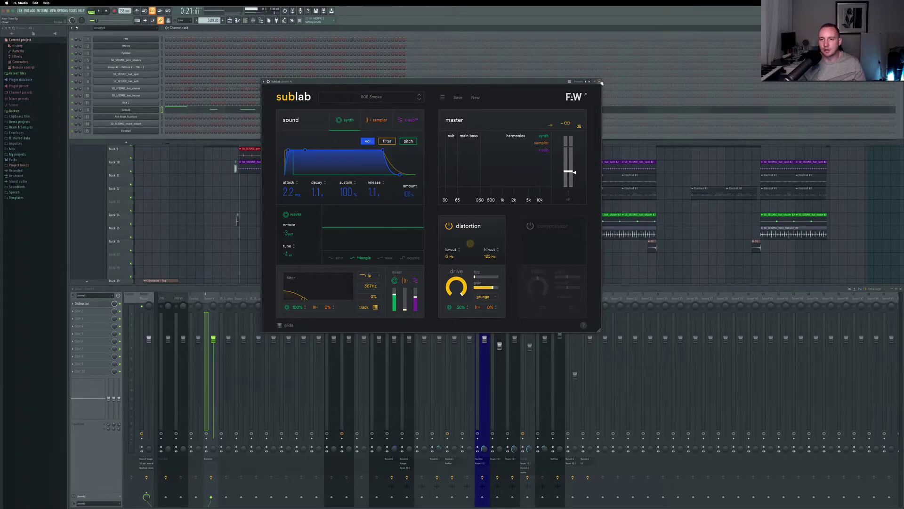
pyautogui.click(599, 82)
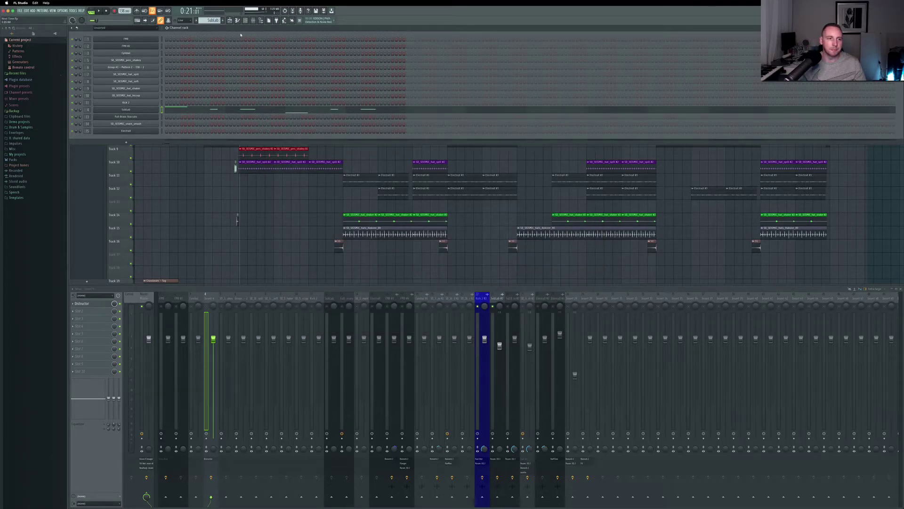
# Step: Close the channel rack, show the pattern picker, and delete part of track 5's teal clip
pyautogui.click(245, 20)
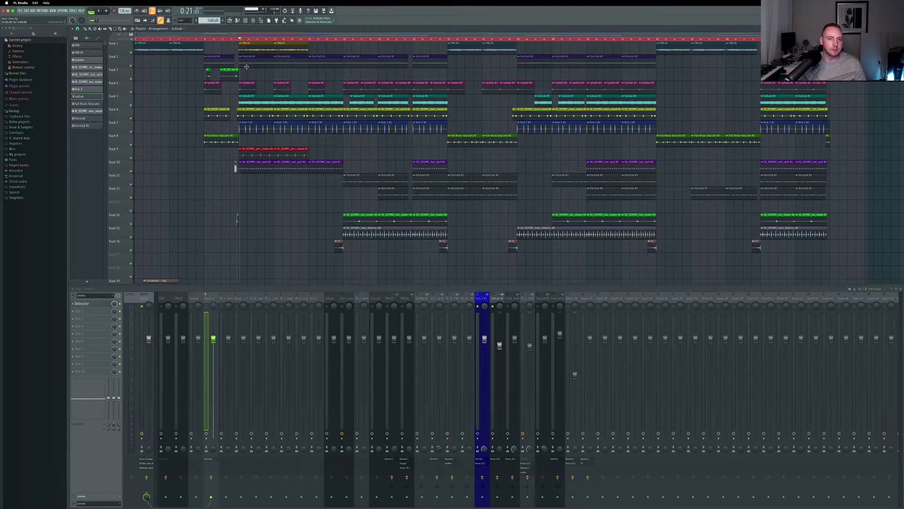
pyautogui.click(87, 38)
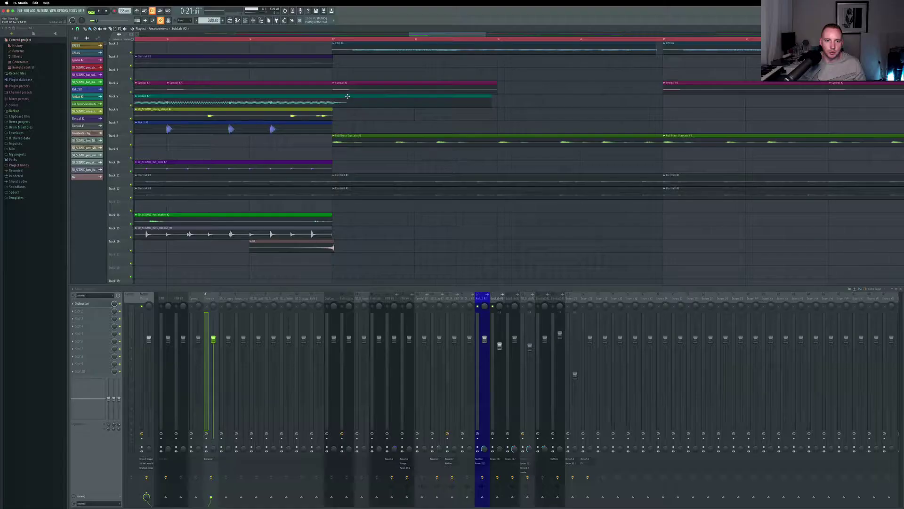
pyautogui.rightClick(347, 96)
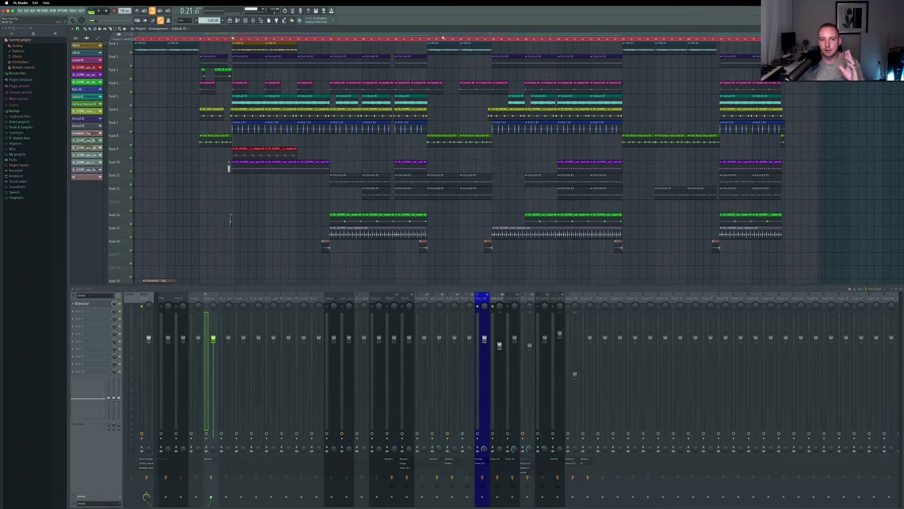
# Step: With insert 23 selected, play the beat, move the playhead back to 0:21, then stop
pyautogui.click(494, 299)
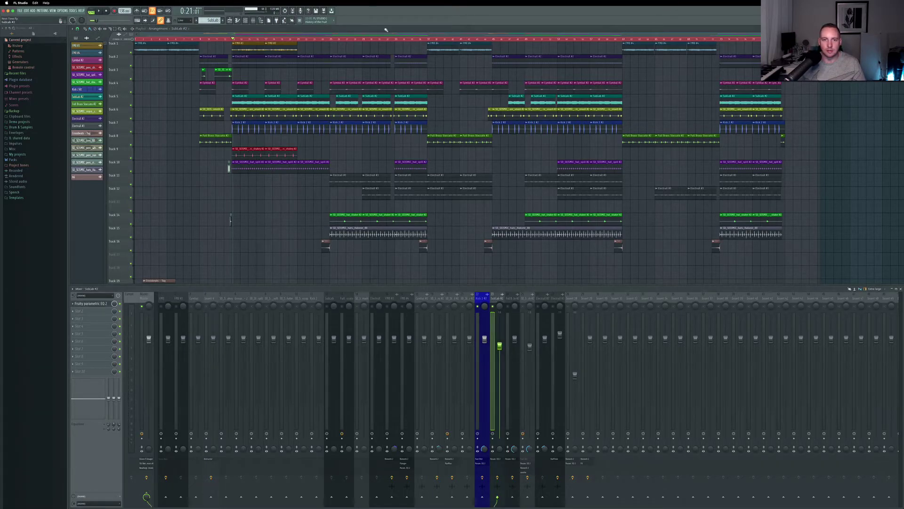
pyautogui.click(332, 40)
pyautogui.press('space')
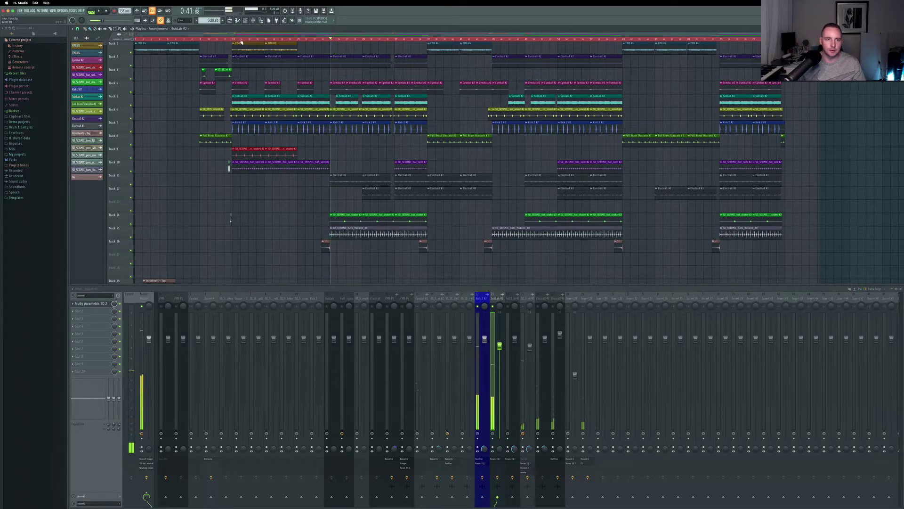
pyautogui.moveTo(307, 41); pyautogui.dragTo(232, 40)
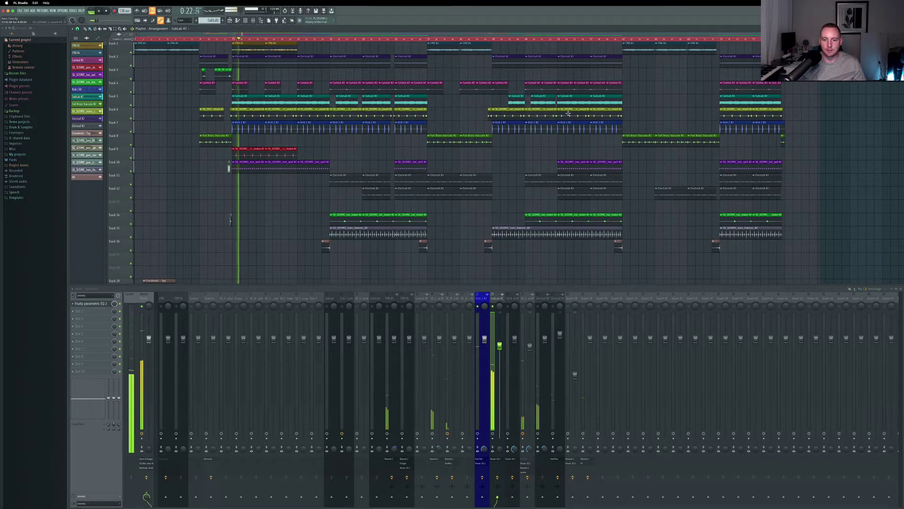
pyautogui.press('space')
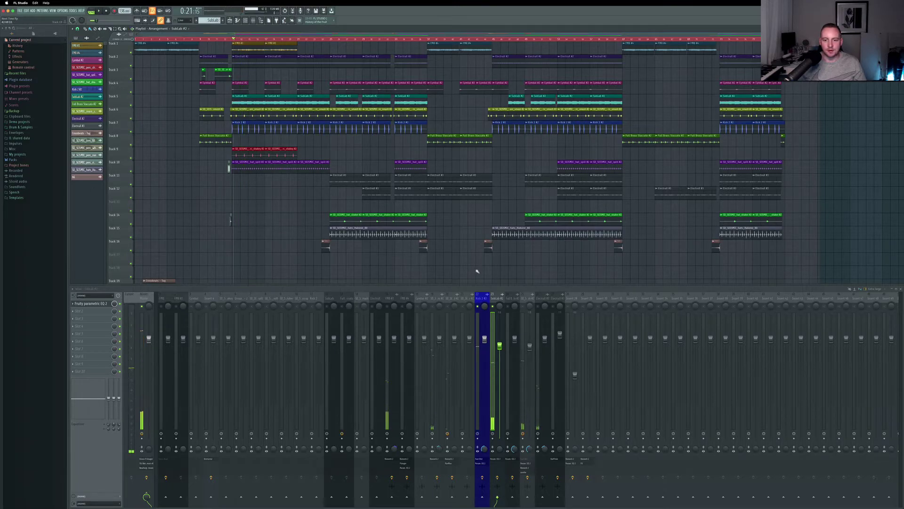
# Step: Compare the effects on inserts 23 and 21, ending on the Kick 2 insert
pyautogui.click(485, 339)
pyautogui.click(501, 298)
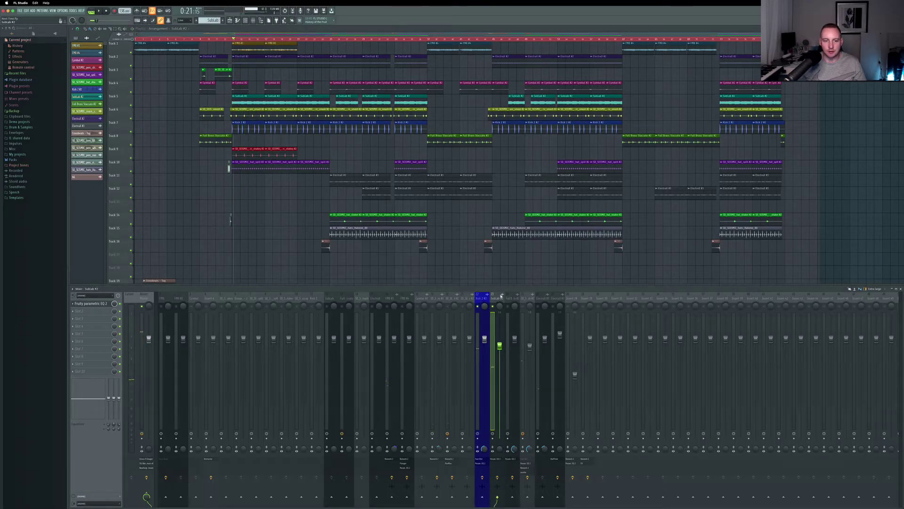
pyautogui.click(469, 298)
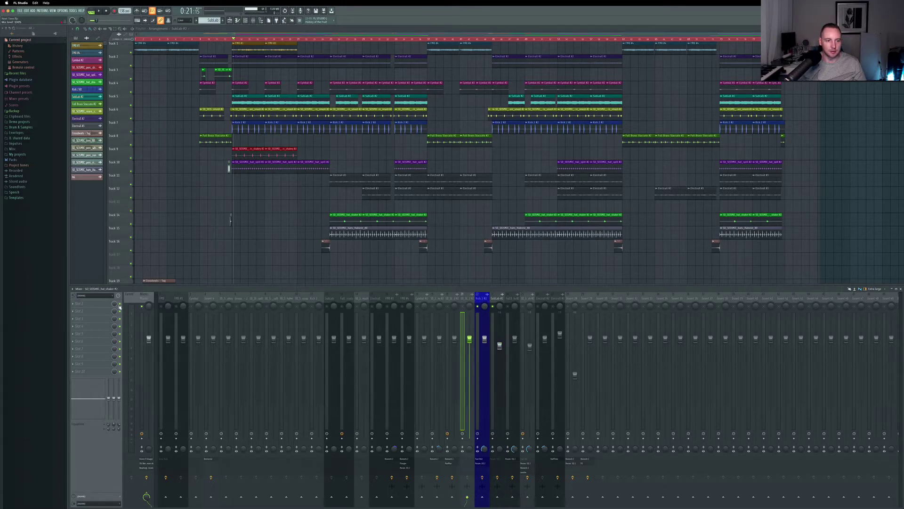
pyautogui.click(494, 298)
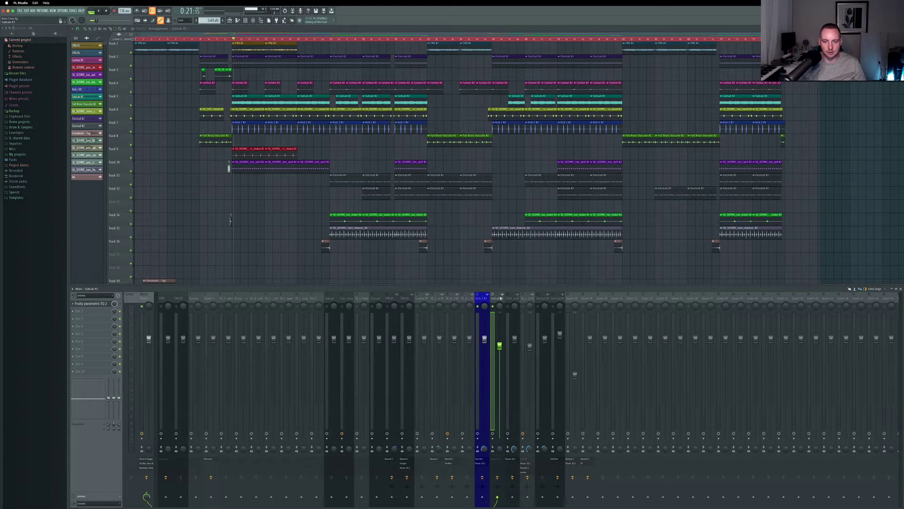
pyautogui.click(473, 300)
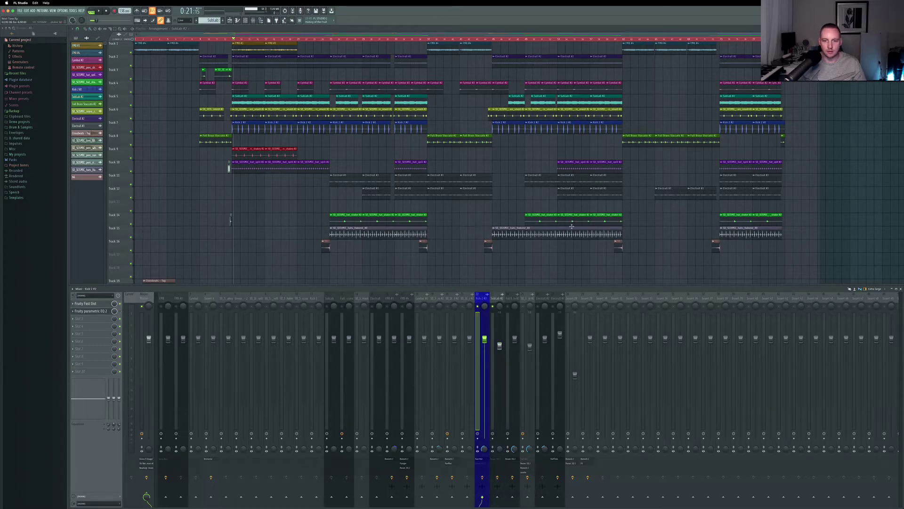
# Step: Open Parametric EQ 2 on the kick and SubLab inserts side by side
pyautogui.click(92, 312)
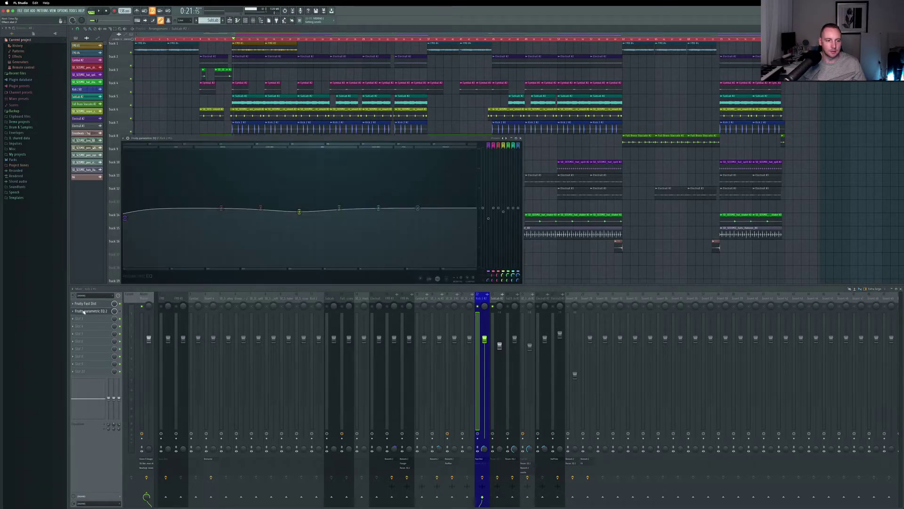
pyautogui.click(498, 300)
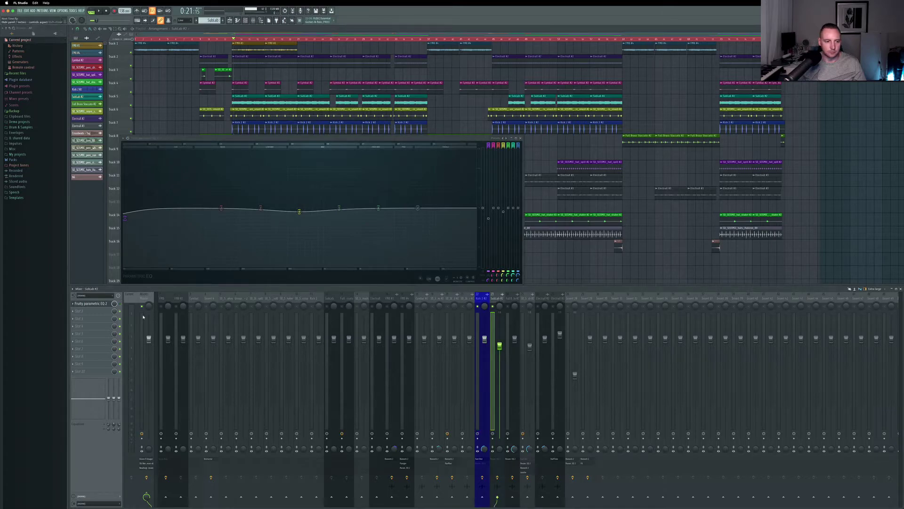
pyautogui.click(105, 303)
# Step: Play and stop the beat twice to compare both analysers, reselecting Kick 2
pyautogui.press('space')
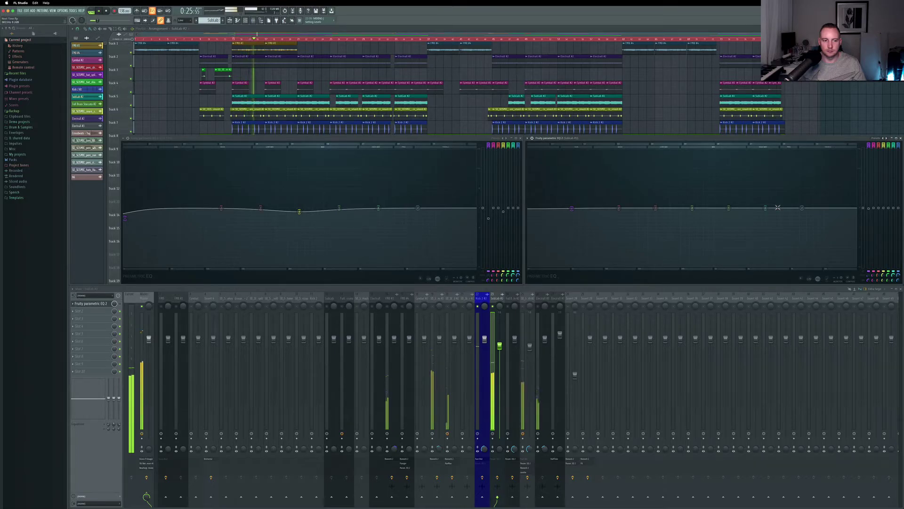
pyautogui.press('space')
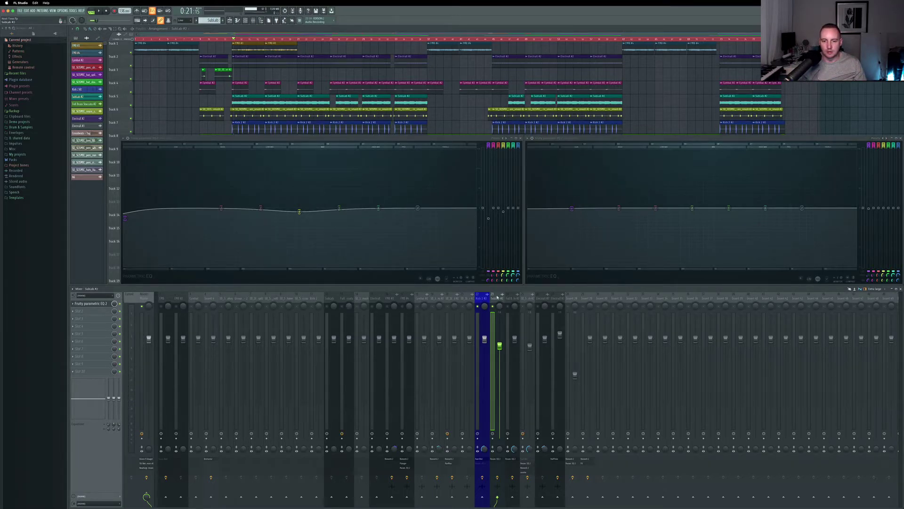
pyautogui.click(480, 298)
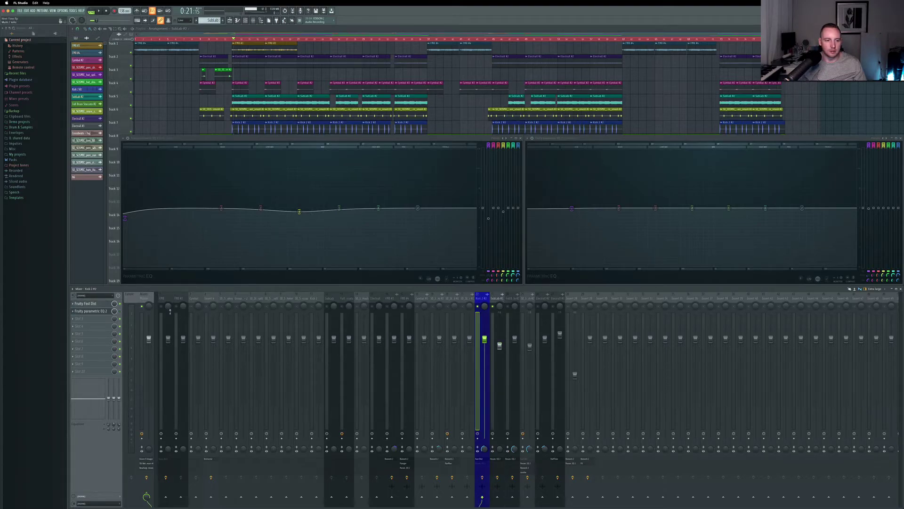
pyautogui.press('space')
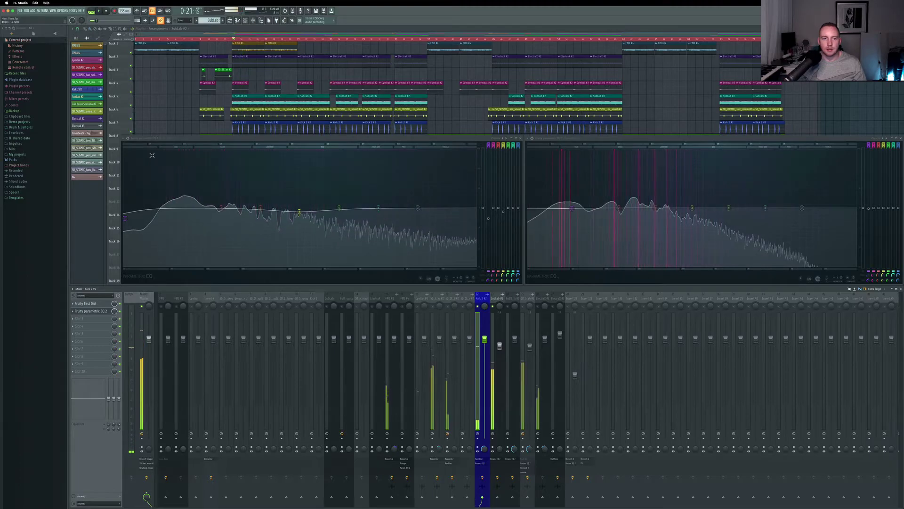
pyautogui.press('space')
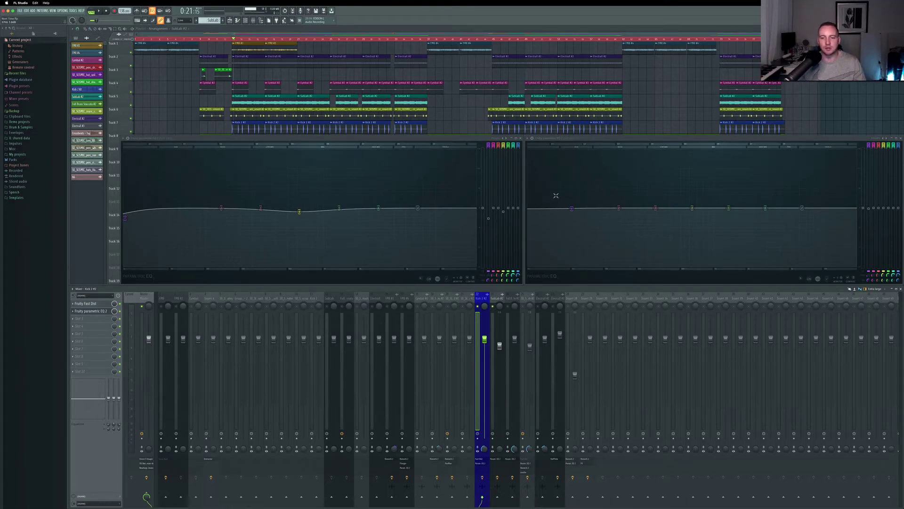
# Step: Pick a time smoothing option in the EQ analyser menu and briefly play the beat
pyautogui.click(422, 281)
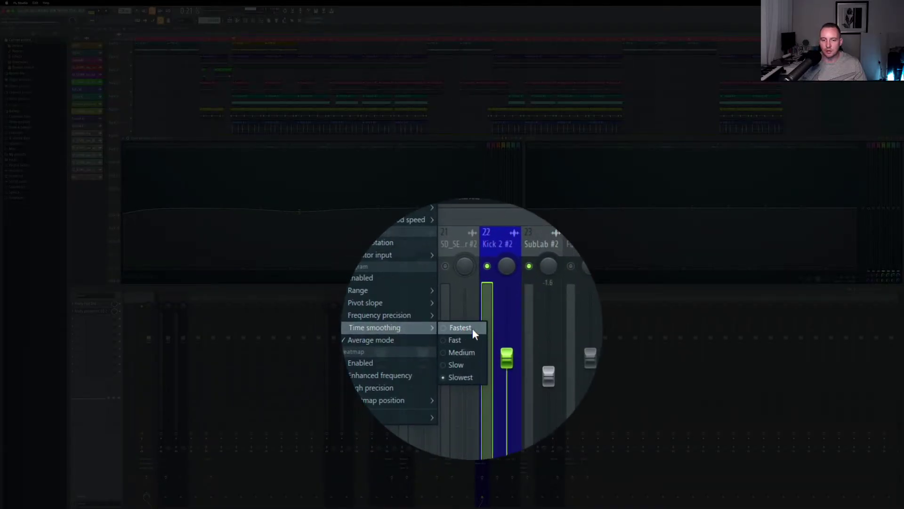
pyautogui.click(469, 328)
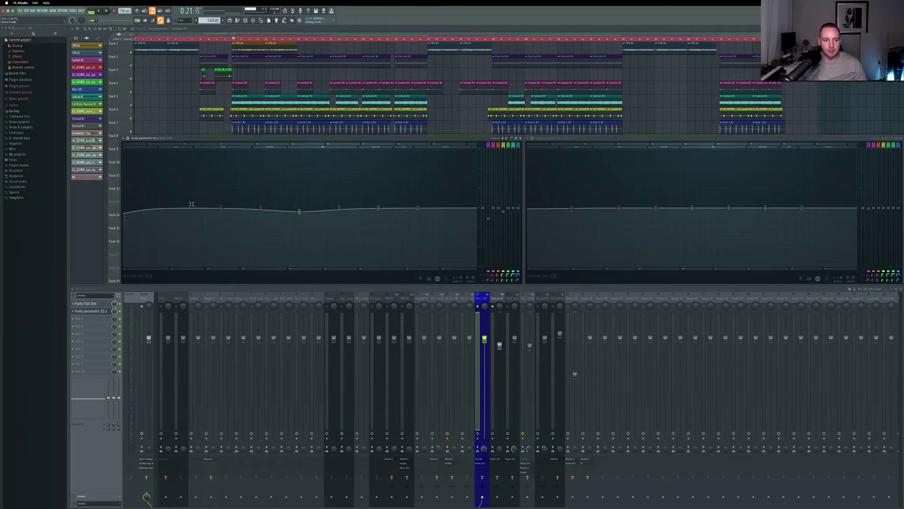
pyautogui.press('space')
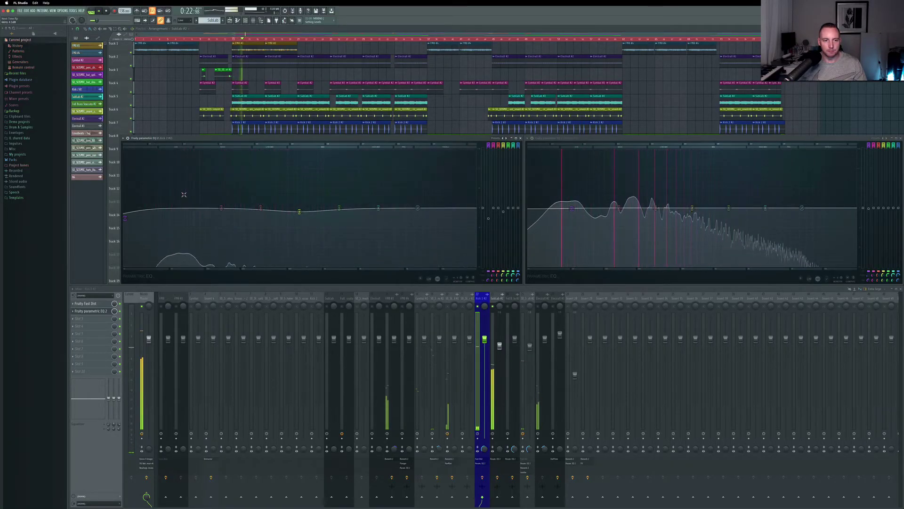
pyautogui.press('space')
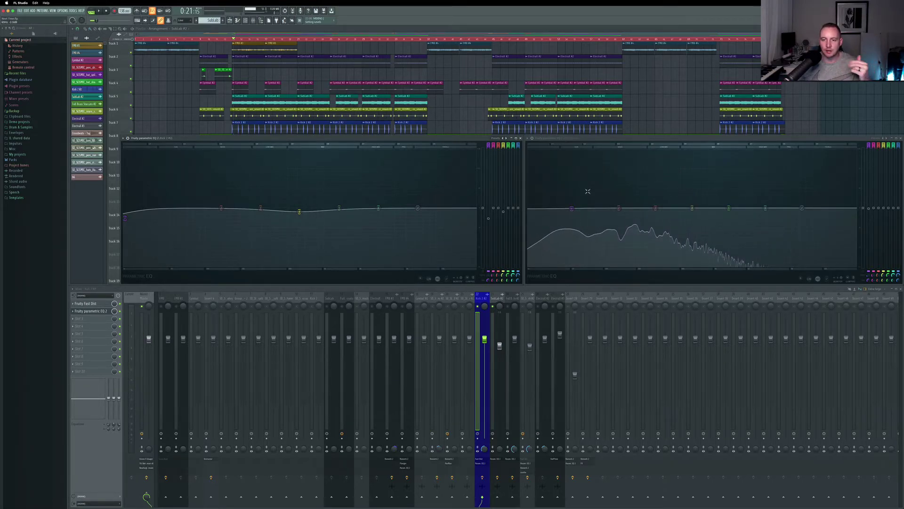
# Step: Set analyser time smoothing to Slowest, then play briefly to watch the spectrum decay
pyautogui.click(420, 276)
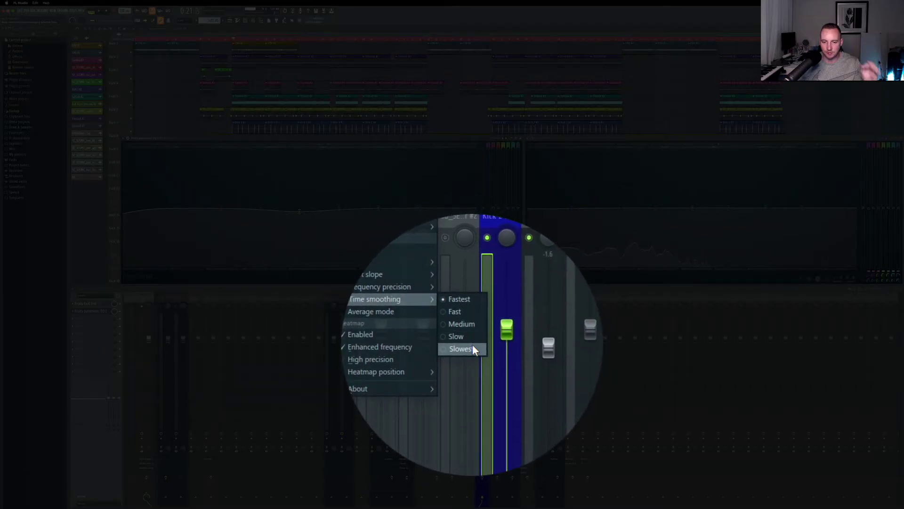
pyautogui.click(473, 246)
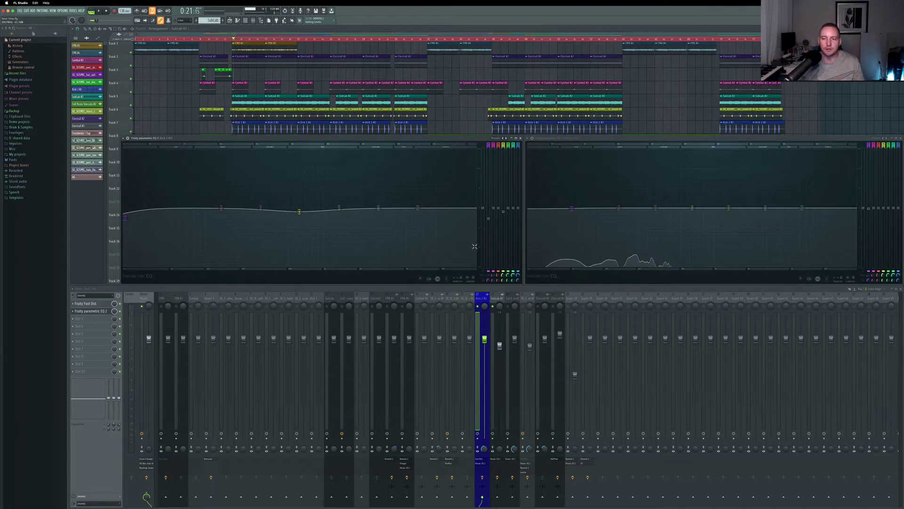
pyautogui.press('space')
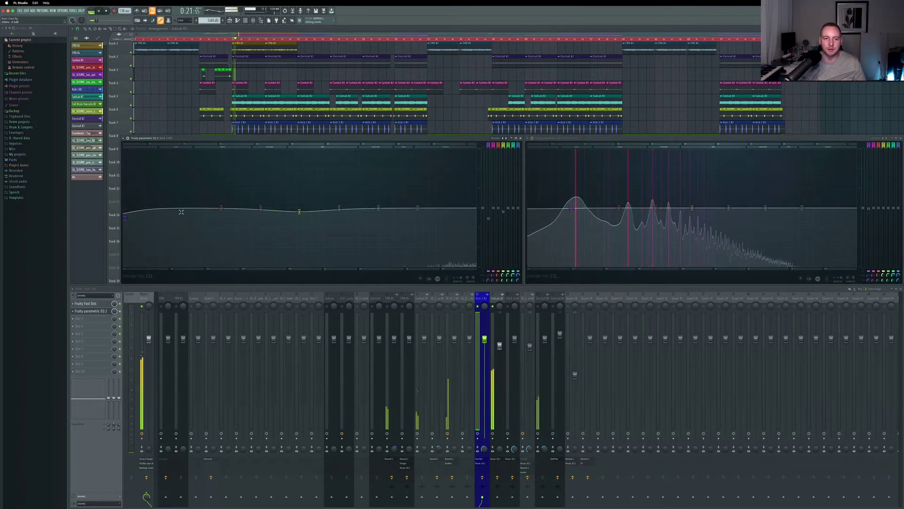
pyautogui.press('space')
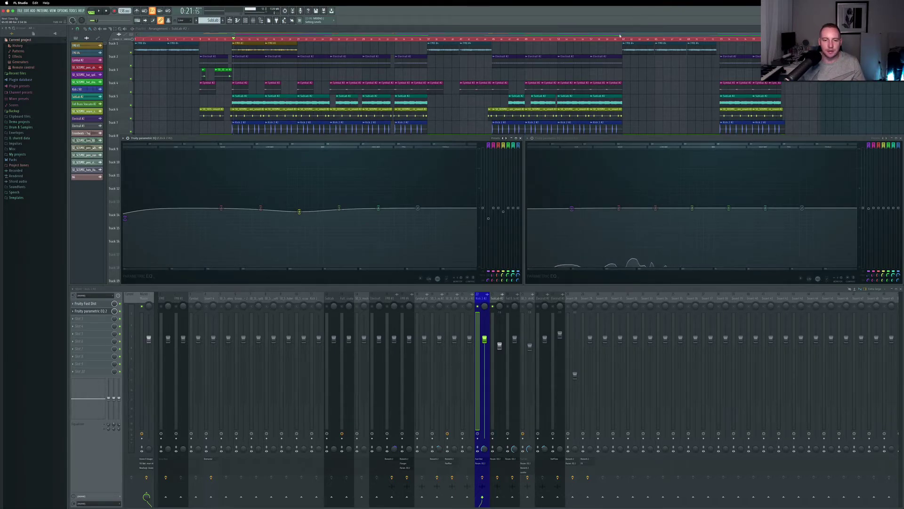
# Step: Move the left EQ analyser's heatmap to a new position and play the beat to view it
pyautogui.click(422, 279)
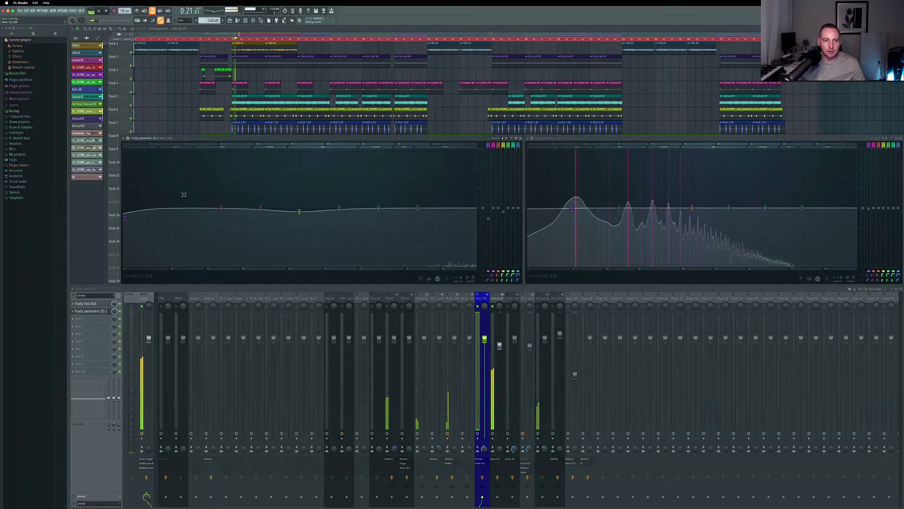
pyautogui.press('space')
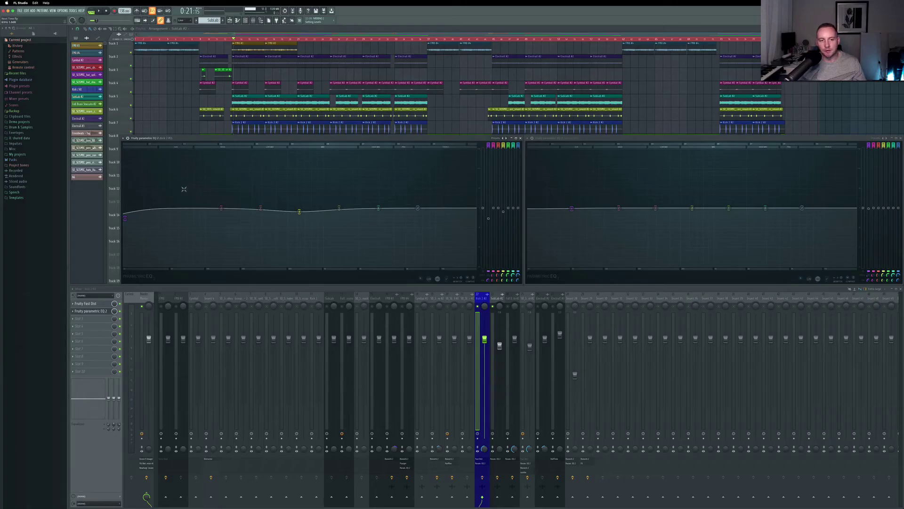
pyautogui.click(422, 280)
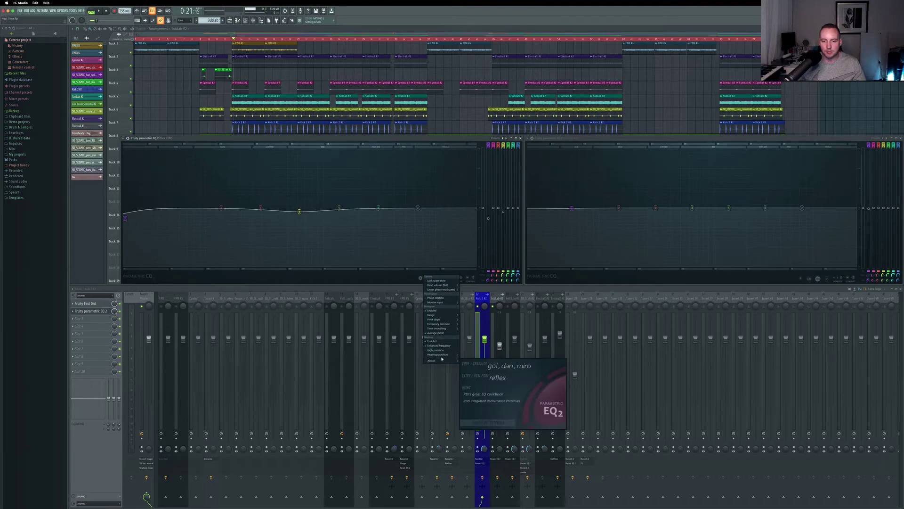
pyautogui.moveTo(443, 354)
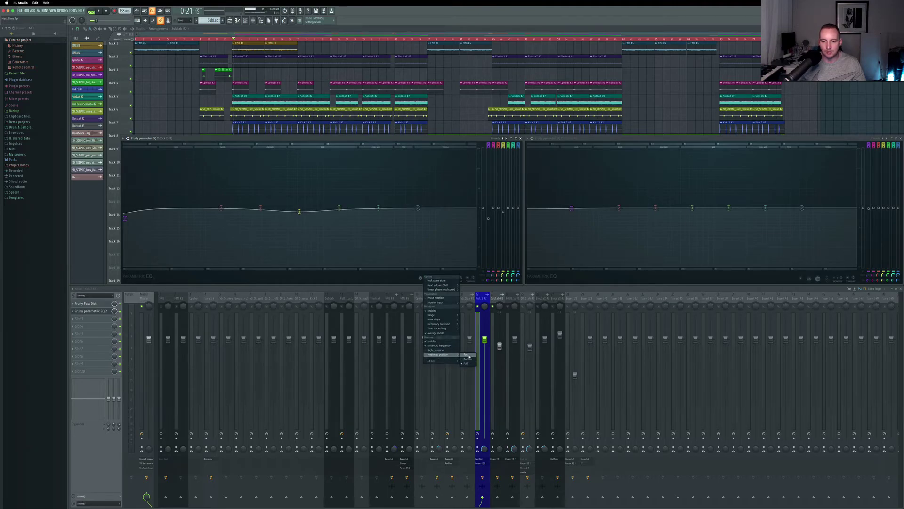
pyautogui.click(469, 357)
pyautogui.press('space')
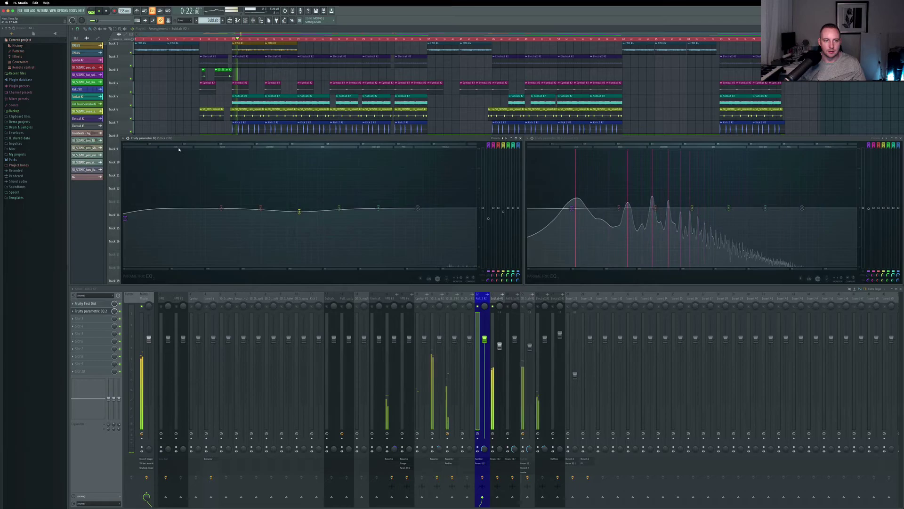
pyautogui.press('space')
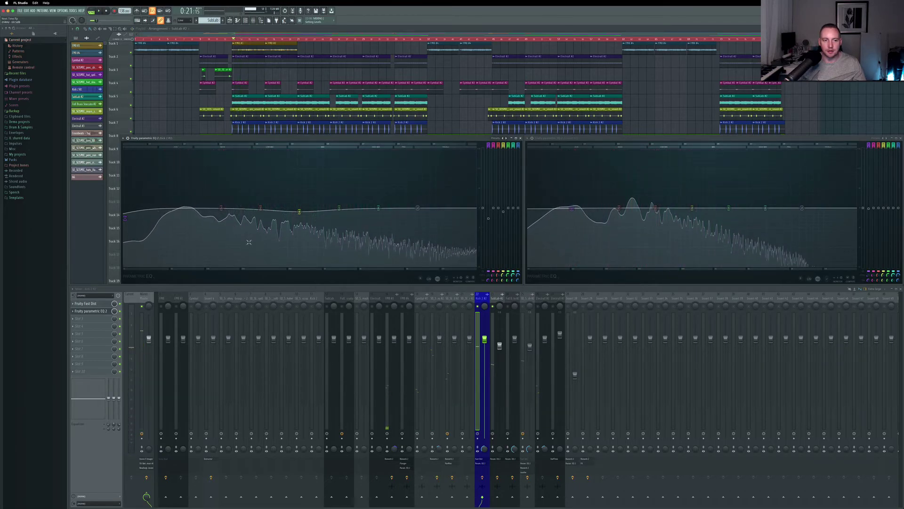
# Step: Switch the heatmap to another position (Bottom or Full) and replay the beat
pyautogui.click(420, 279)
pyautogui.moveTo(438, 355)
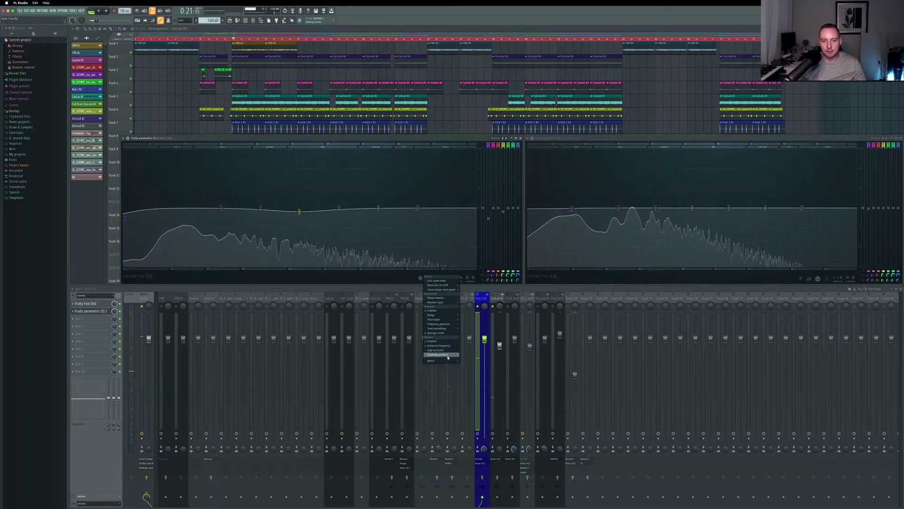
pyautogui.click(470, 361)
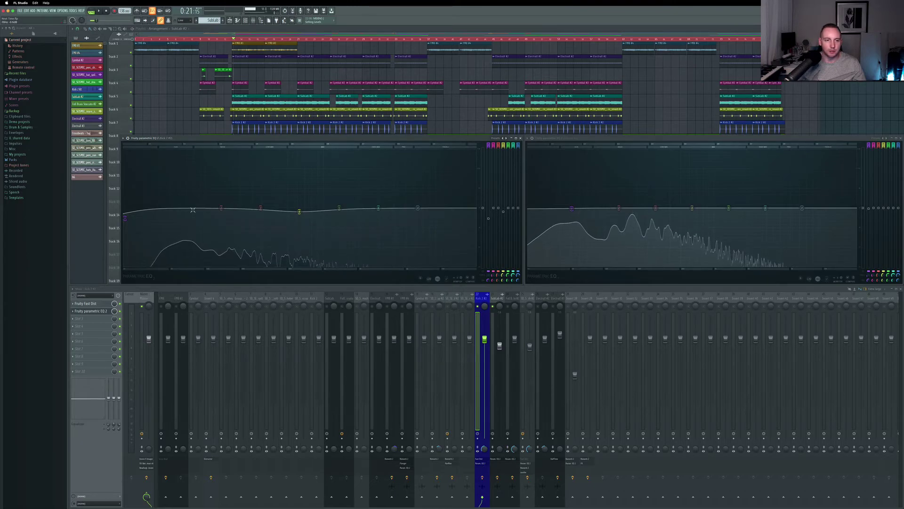
pyautogui.press('space')
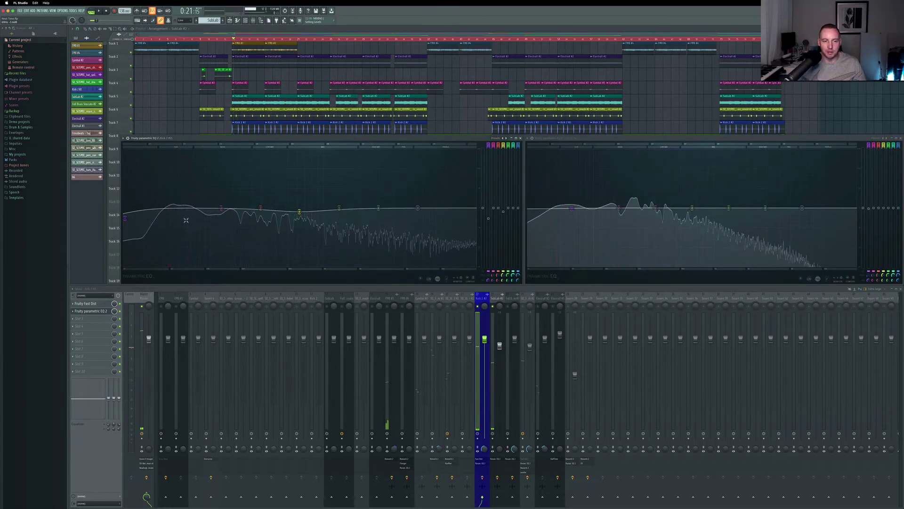
pyautogui.moveTo(186, 220); pyautogui.dragTo(176, 233)
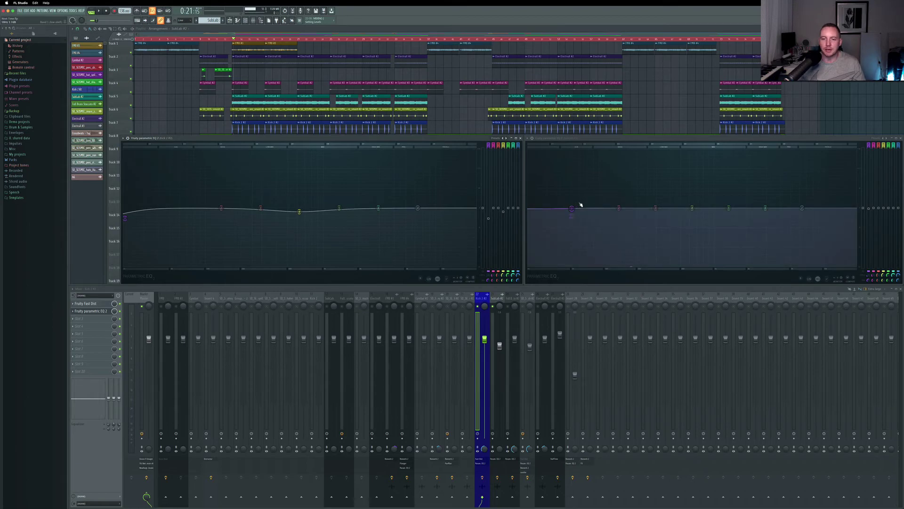
# Step: Pick a new Range value for the EQ analyser and play the beat to compare
pyautogui.click(422, 280)
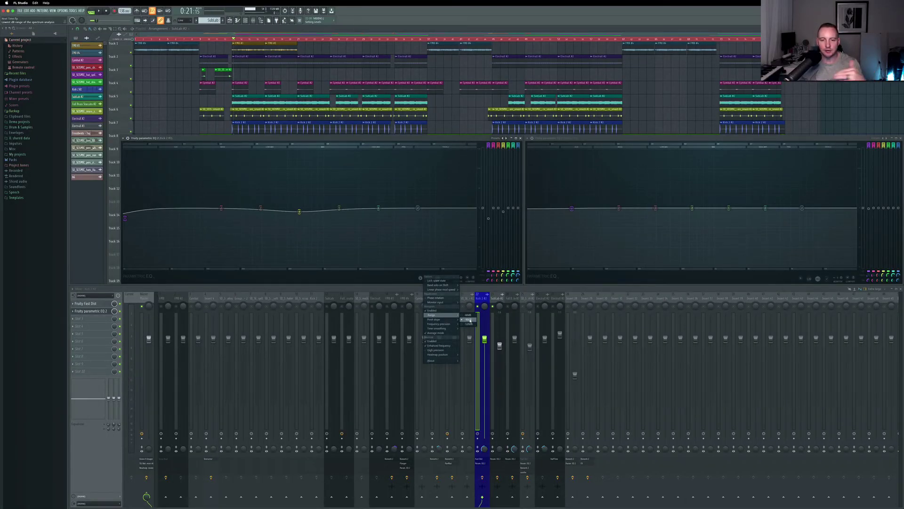
pyautogui.click(469, 324)
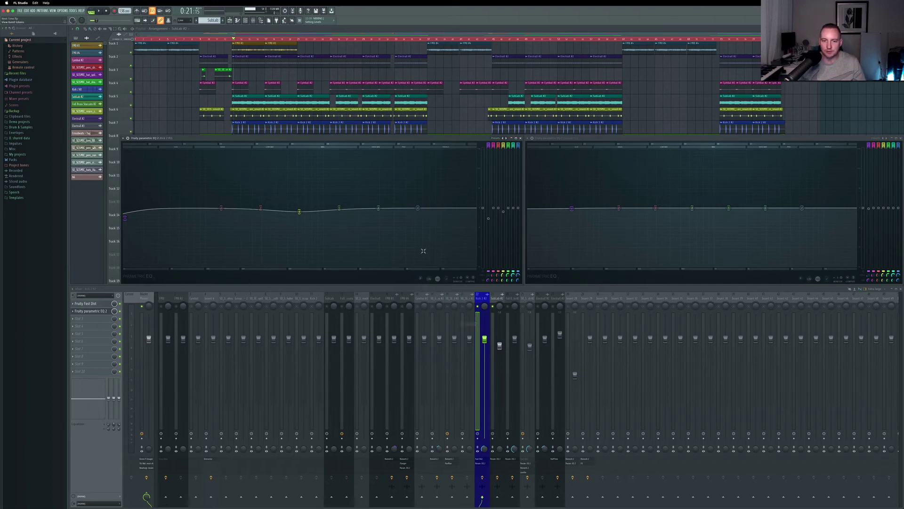
pyautogui.press('space')
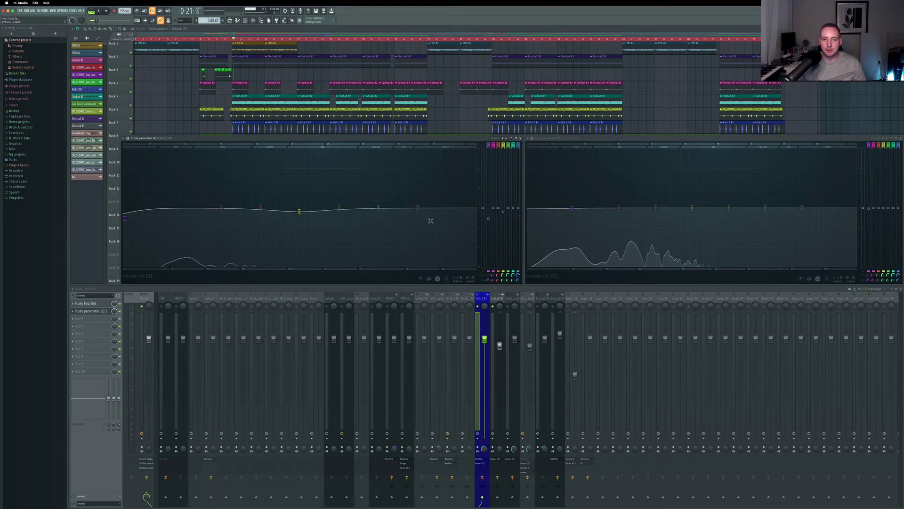
# Step: Set the EQ analyser's monitor input to Mid
pyautogui.click(420, 278)
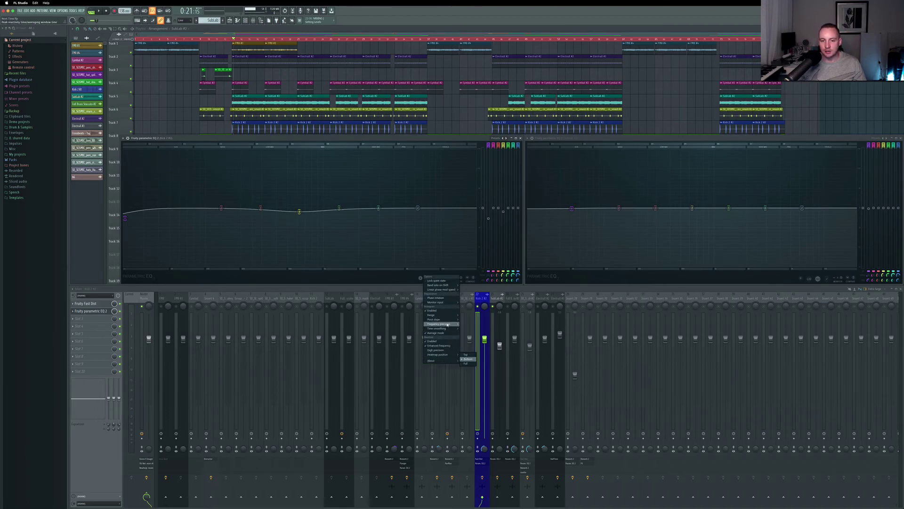
pyautogui.moveTo(437, 302)
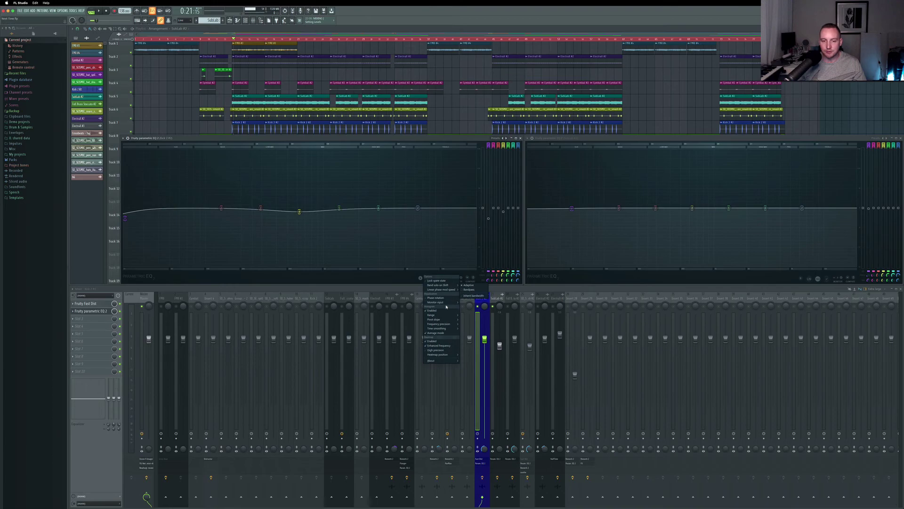
pyautogui.moveTo(437, 338)
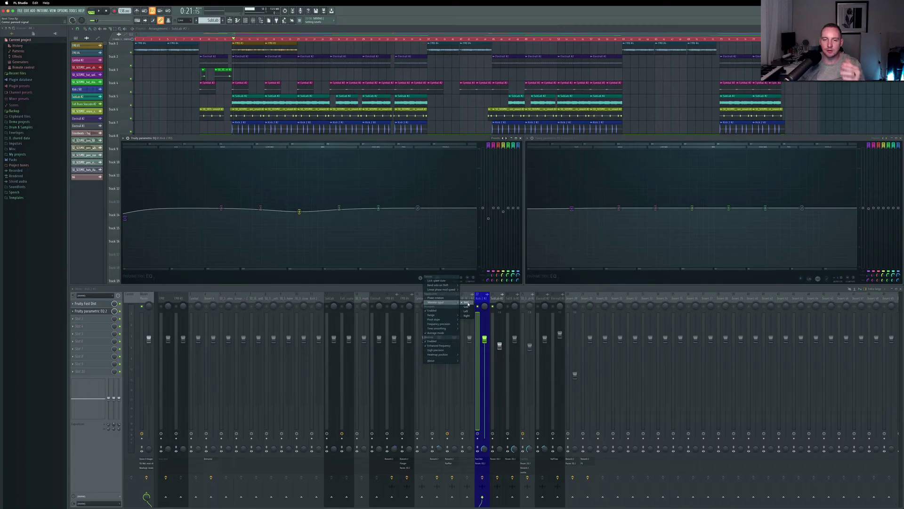
pyautogui.click(468, 304)
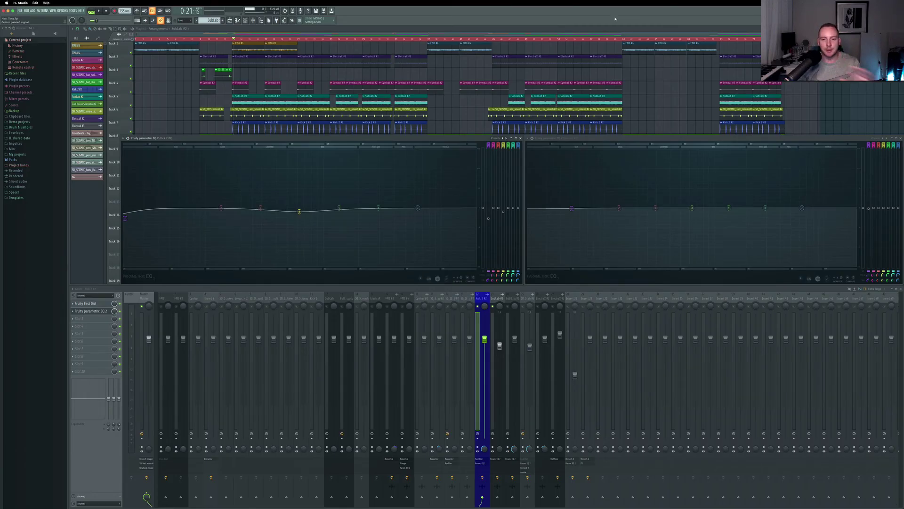